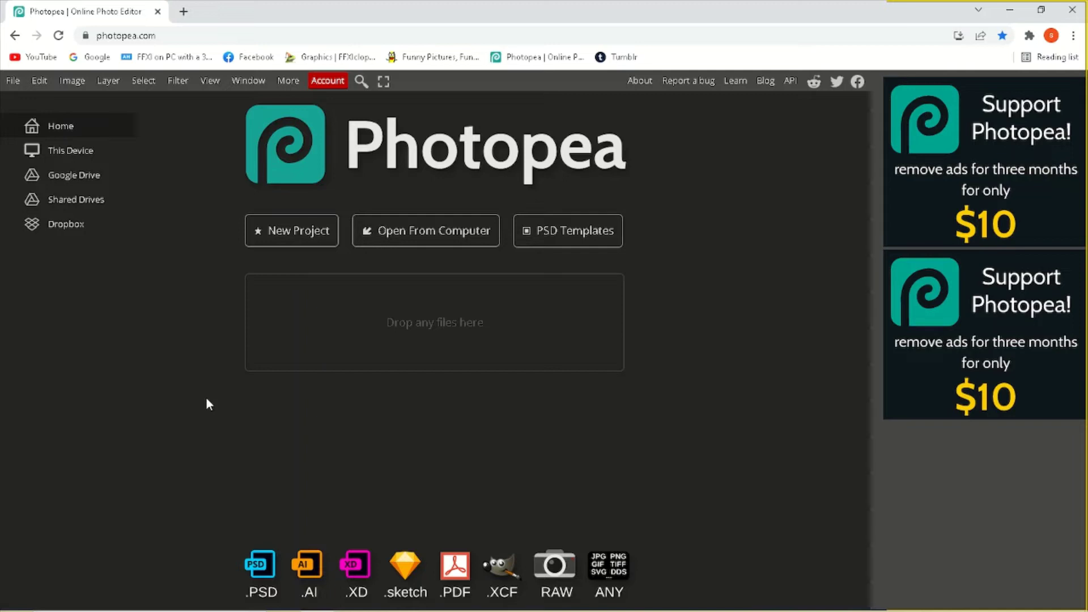
Create a new blank 1280×720 document with a transparent background.
click(13, 81)
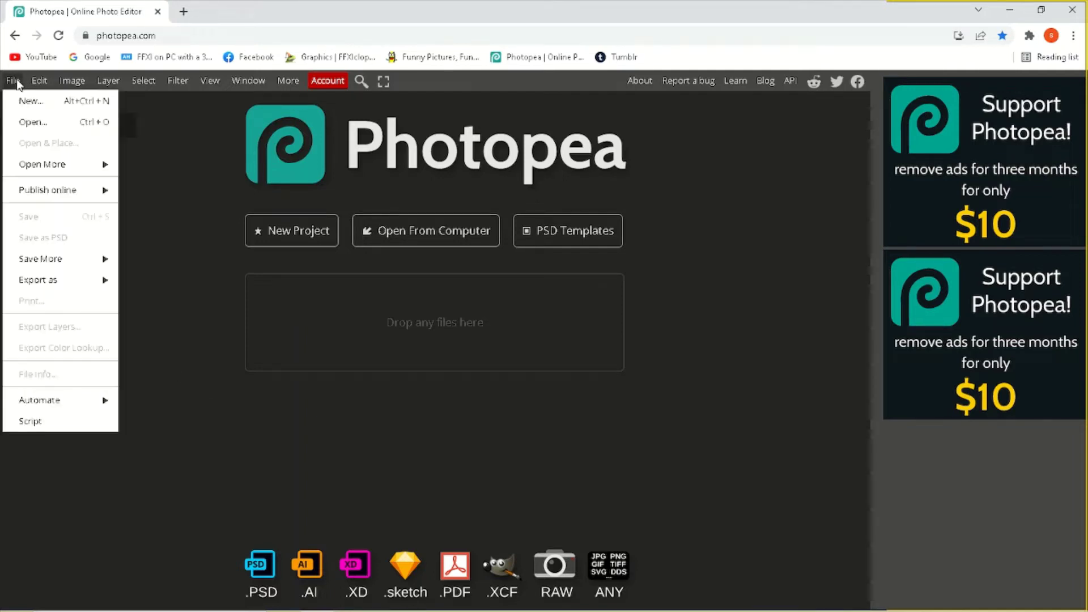
click(33, 106)
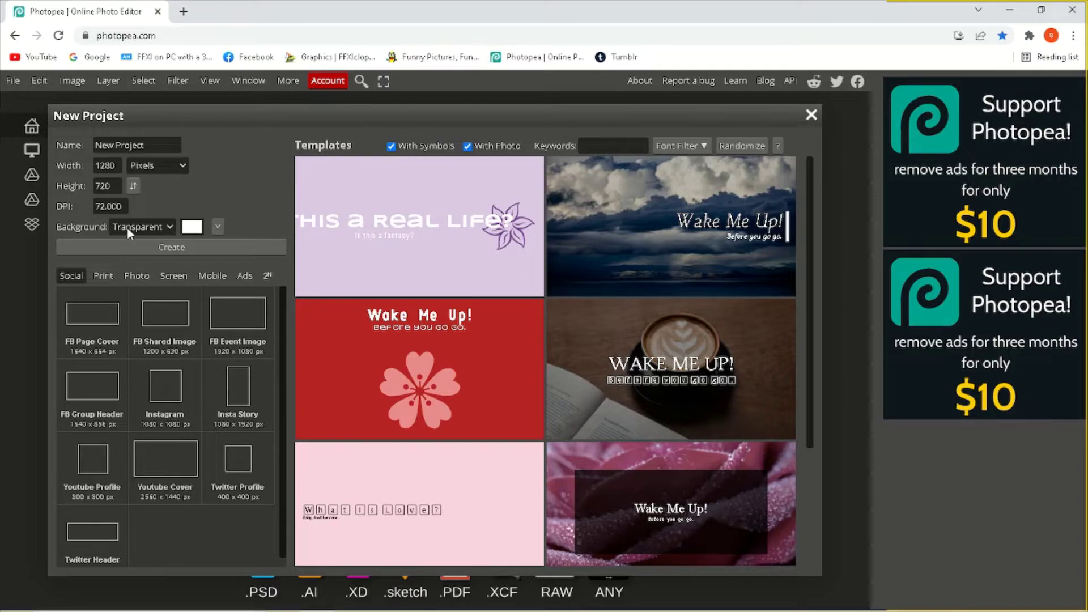
click(176, 251)
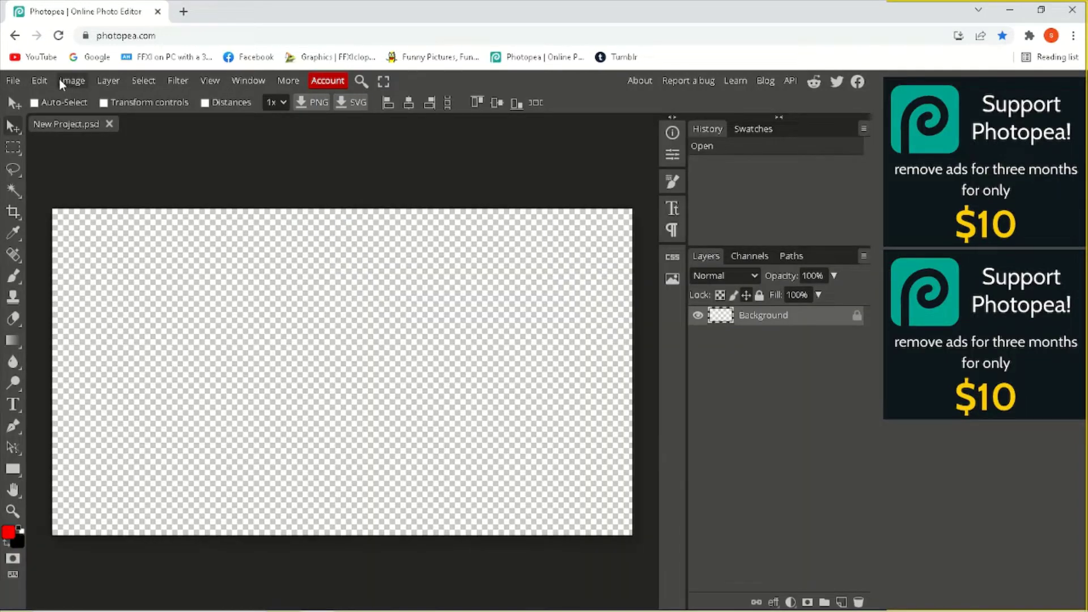
Place the treasure chest image onto the canvas as the chest info layer and commit it.
click(11, 81)
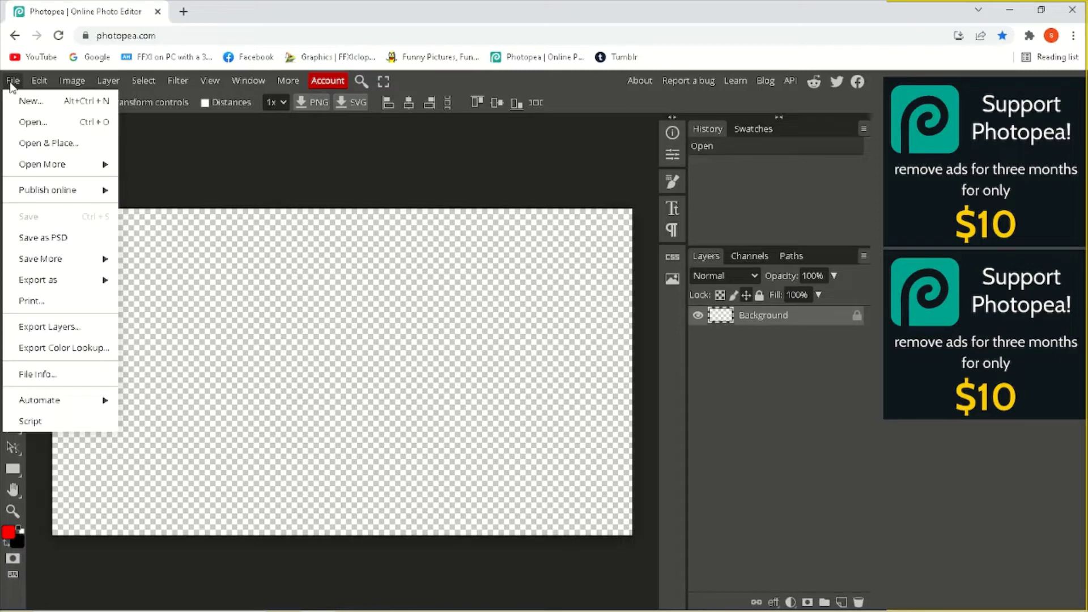
click(52, 145)
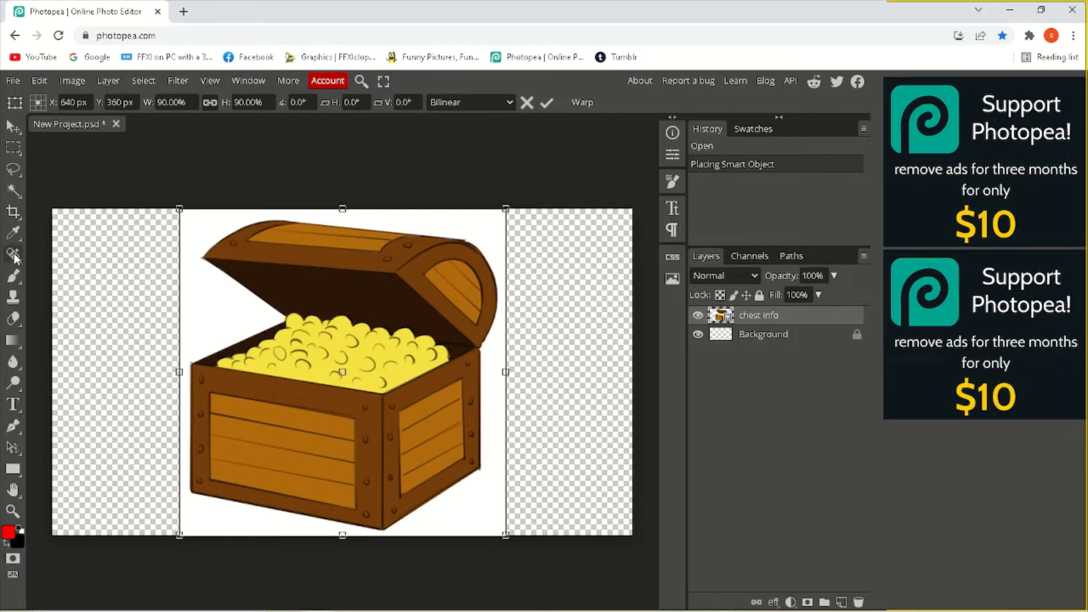
click(10, 190)
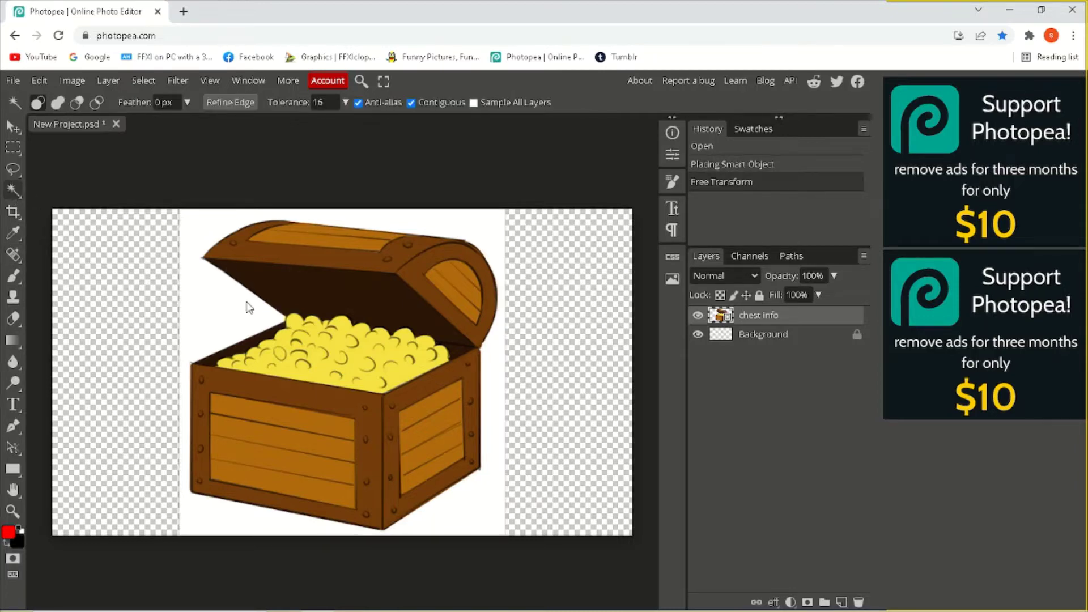
Select the white background around the treasure chest with the Magic Wand.
click(247, 308)
key(ctrl+d)
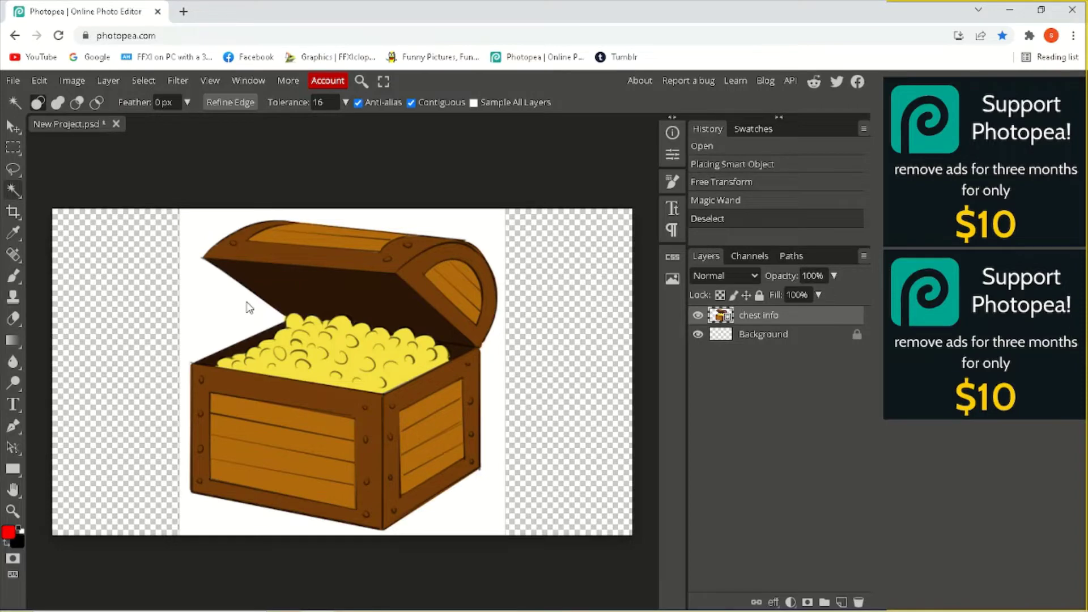
click(247, 308)
key(ctrl+d)
click(247, 308)
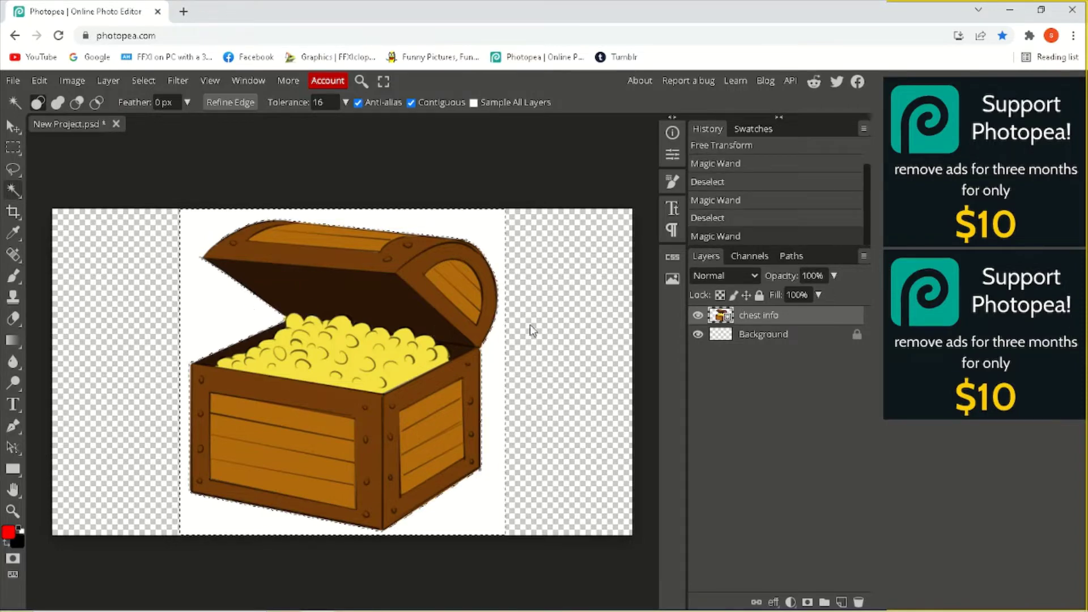
Rasterize the chest info layer and delete the selected white background.
right_click(777, 319)
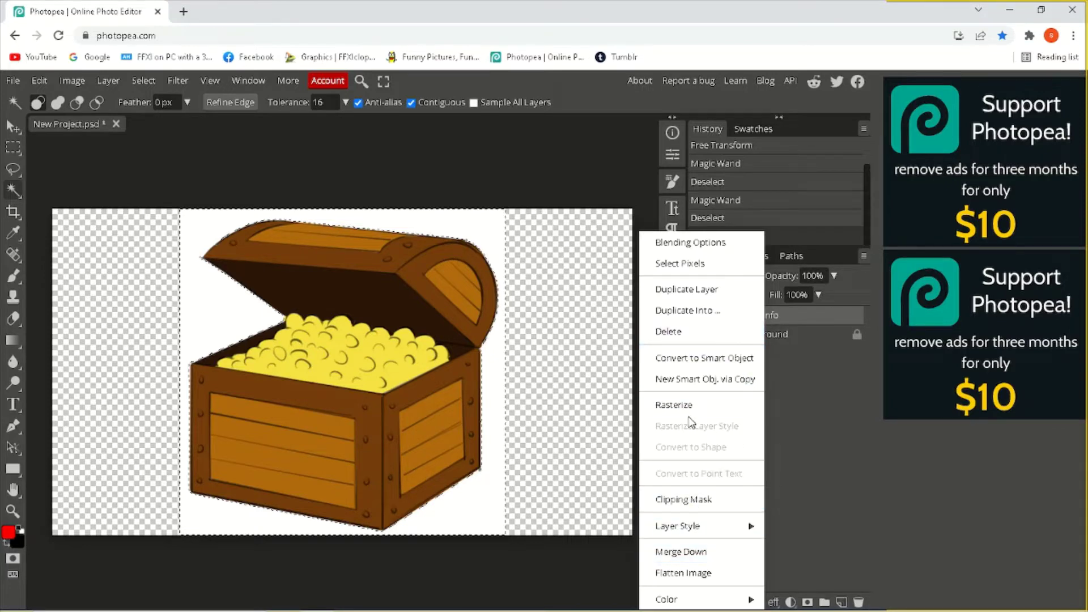
click(674, 405)
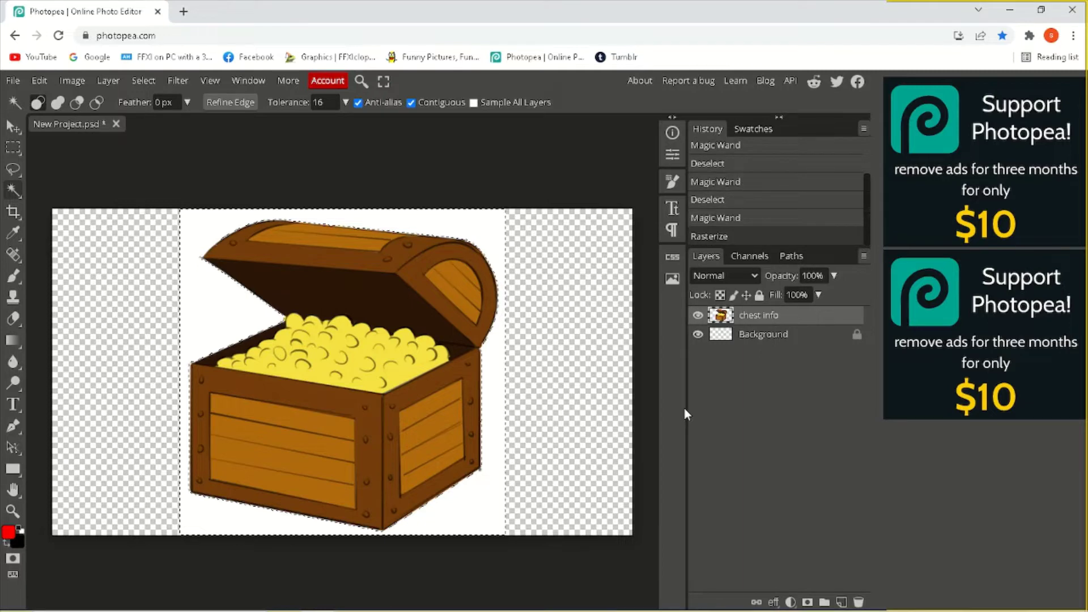
key(Delete)
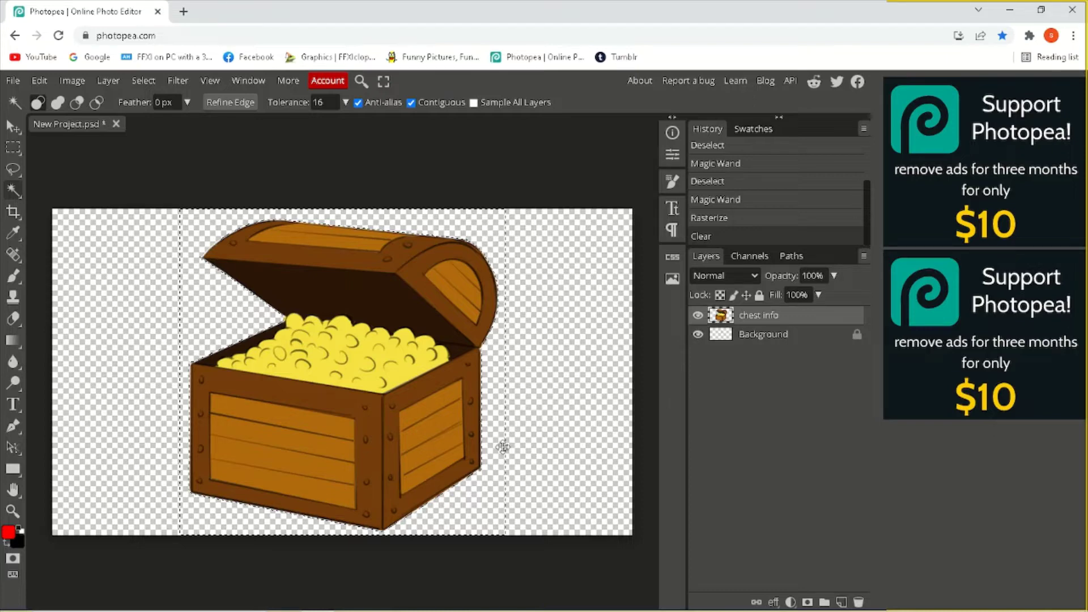
Export the chest cutout as a 1280×720 PNG, saved as New Project (2).png.
click(13, 83)
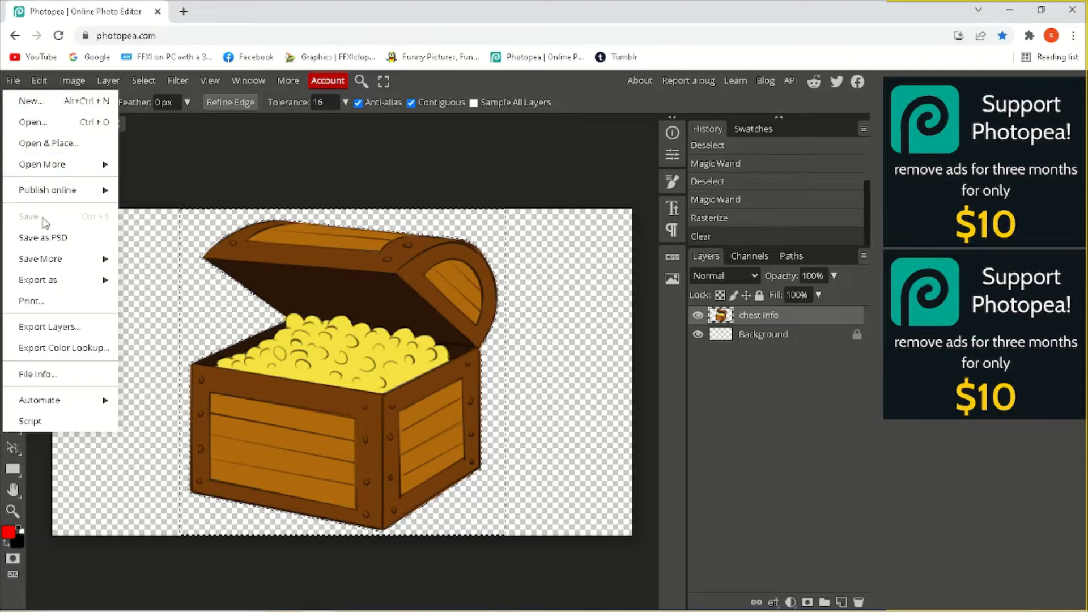
mouse_move(91, 282)
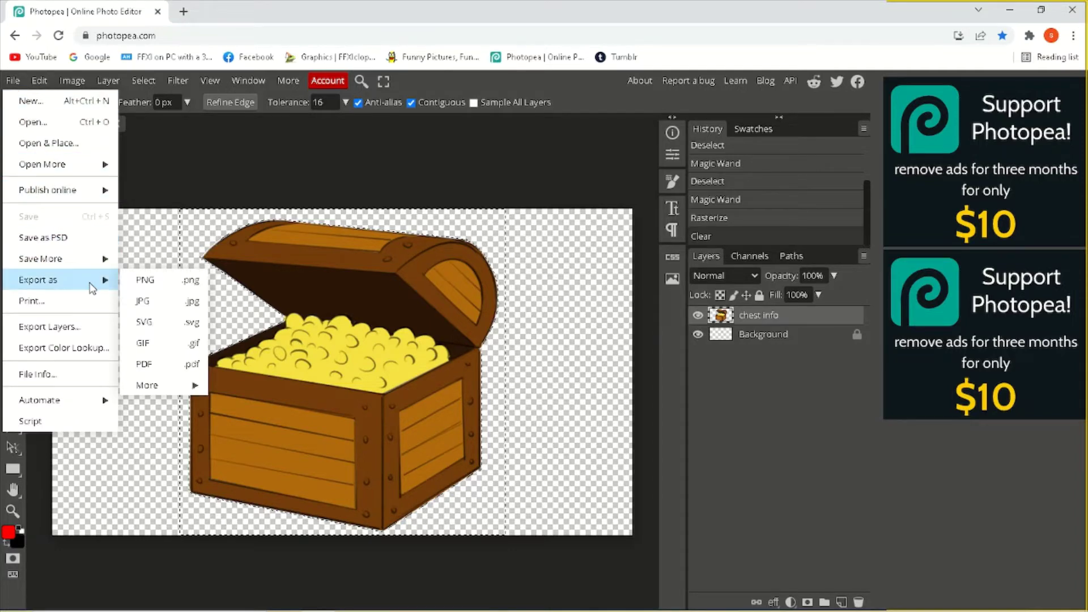
click(156, 281)
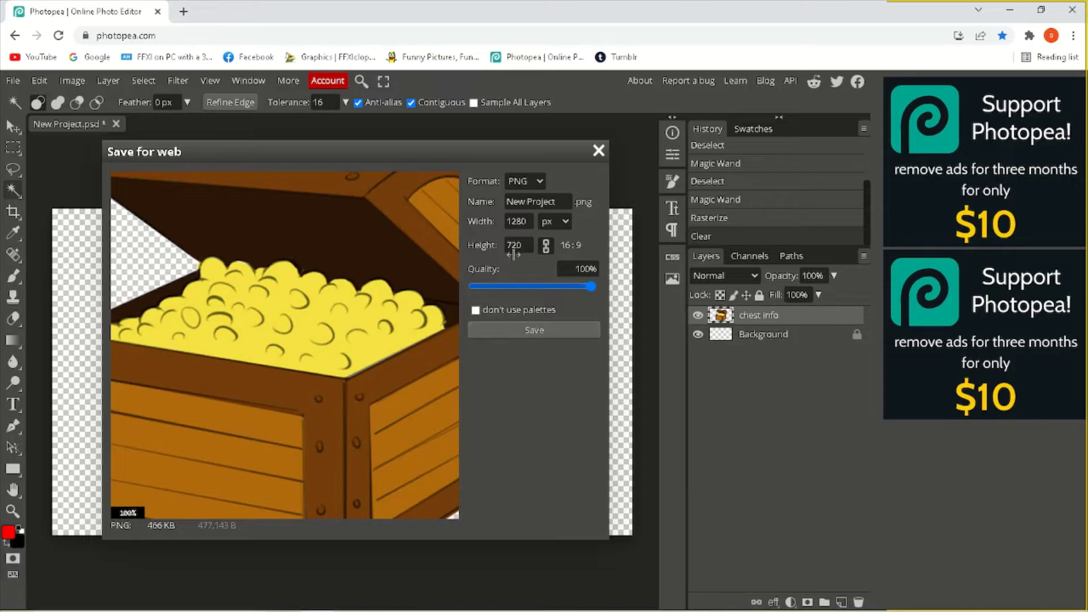
click(534, 330)
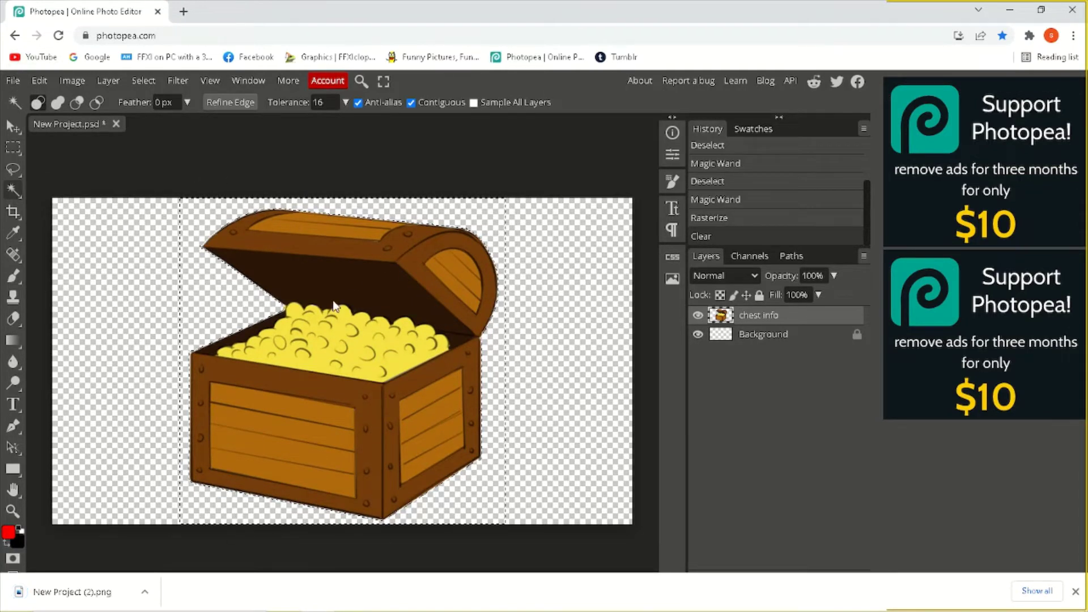
Create a second blank transparent 720×720 square document.
click(10, 81)
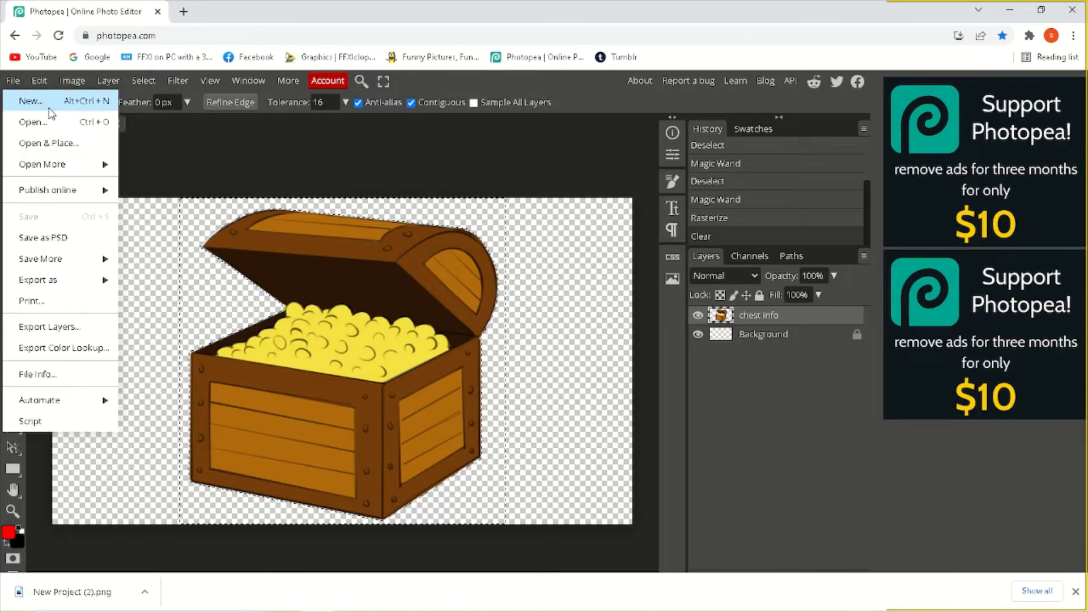
click(31, 101)
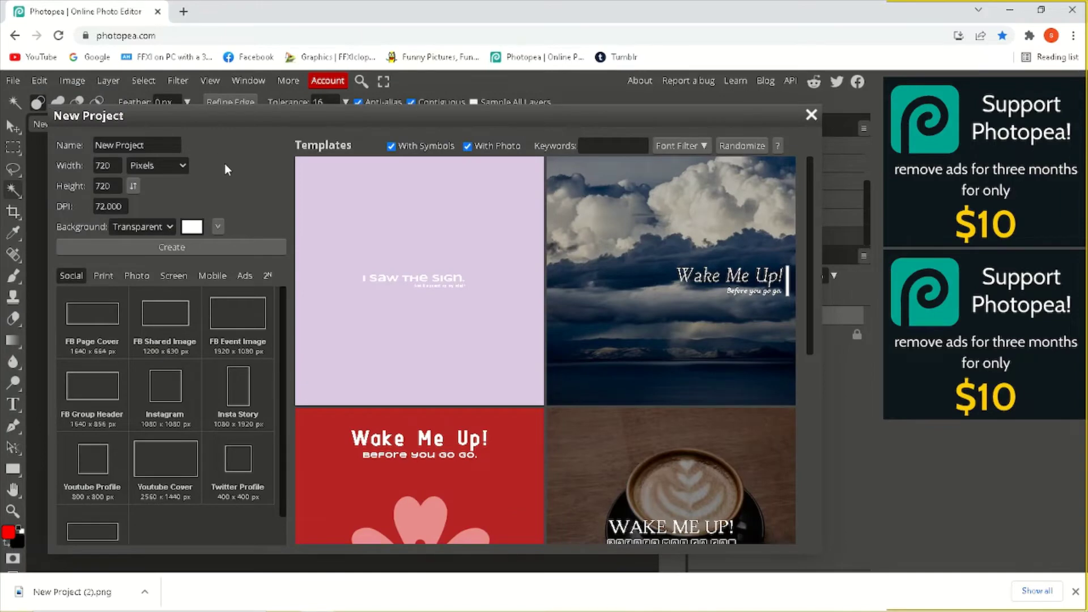
click(174, 251)
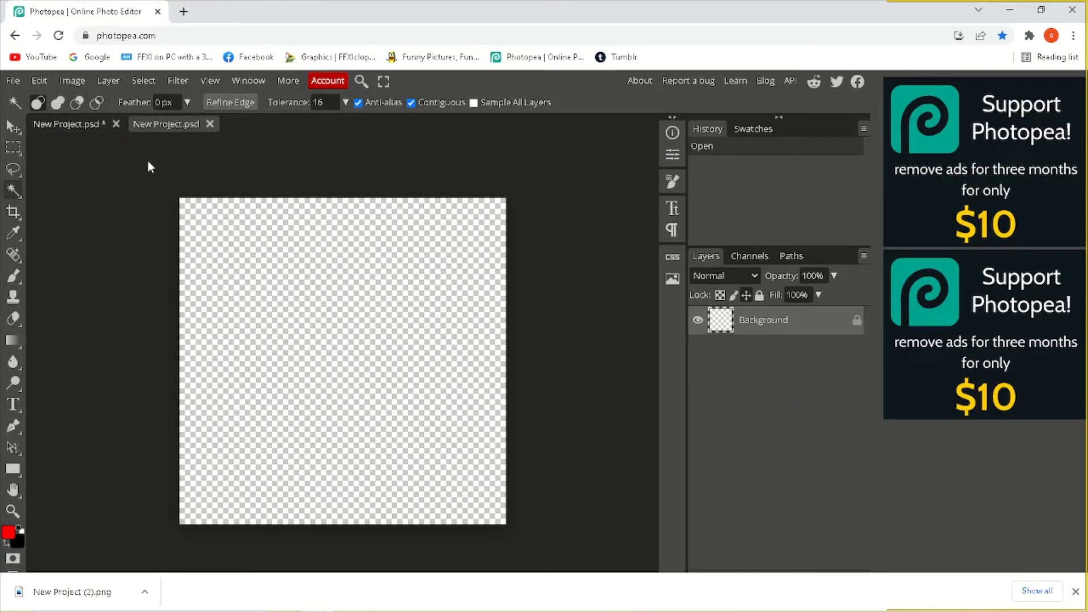
click(17, 79)
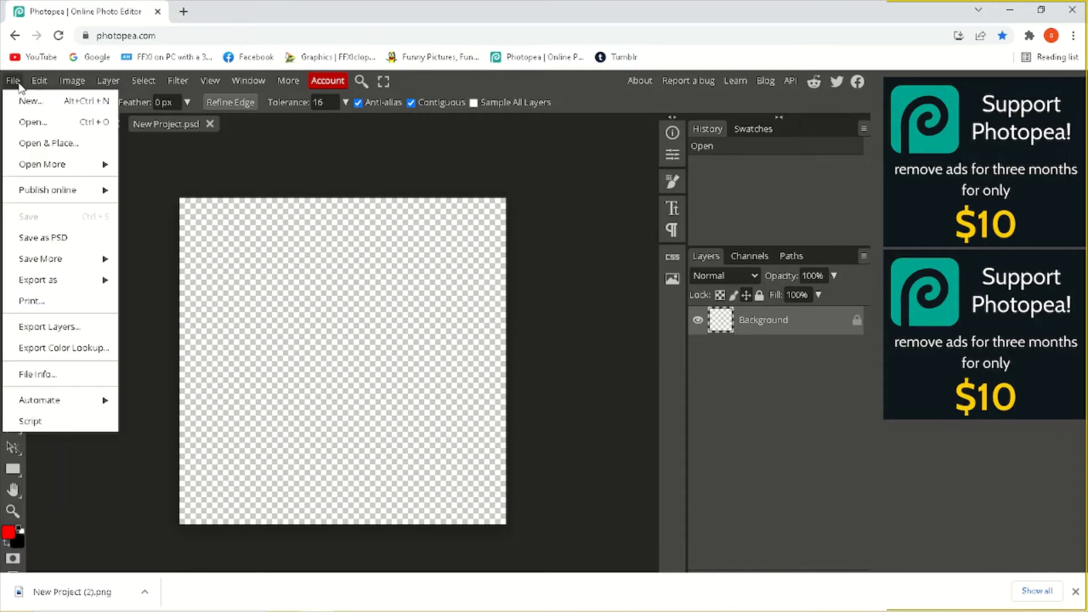
Place the galaxy image, stretch it to fill the 720×720 canvas, and turn off Sample All Layers.
click(27, 142)
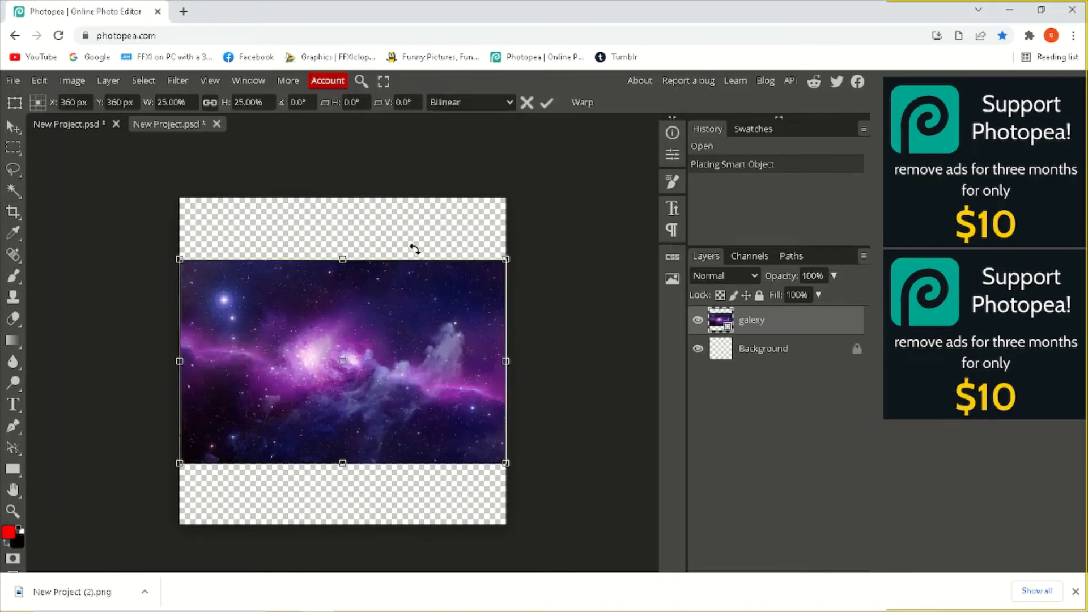
drag(341, 258, 348, 182)
drag(343, 463, 342, 528)
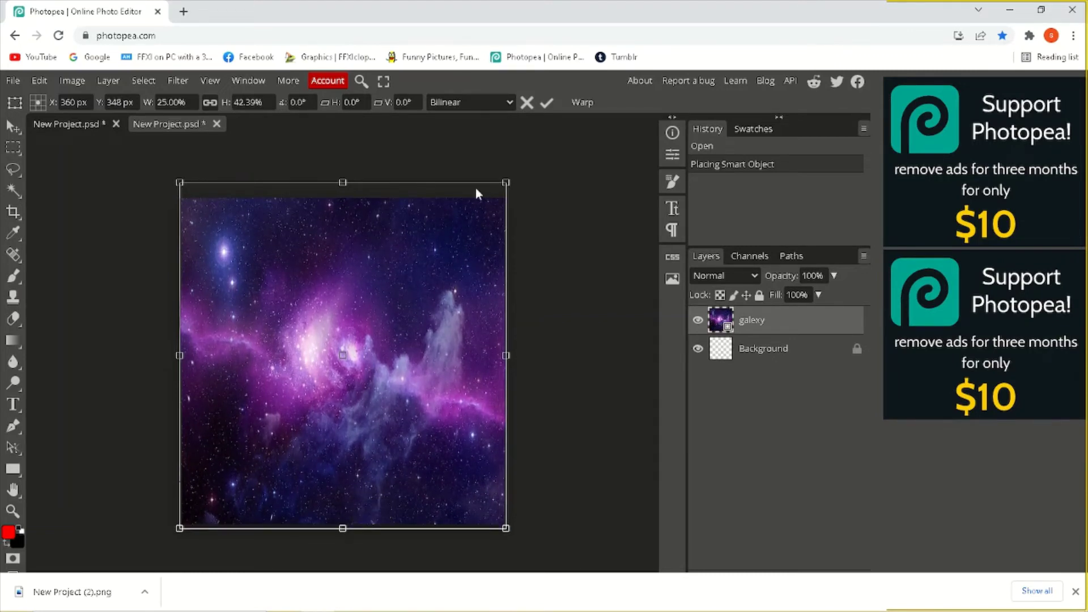
click(545, 104)
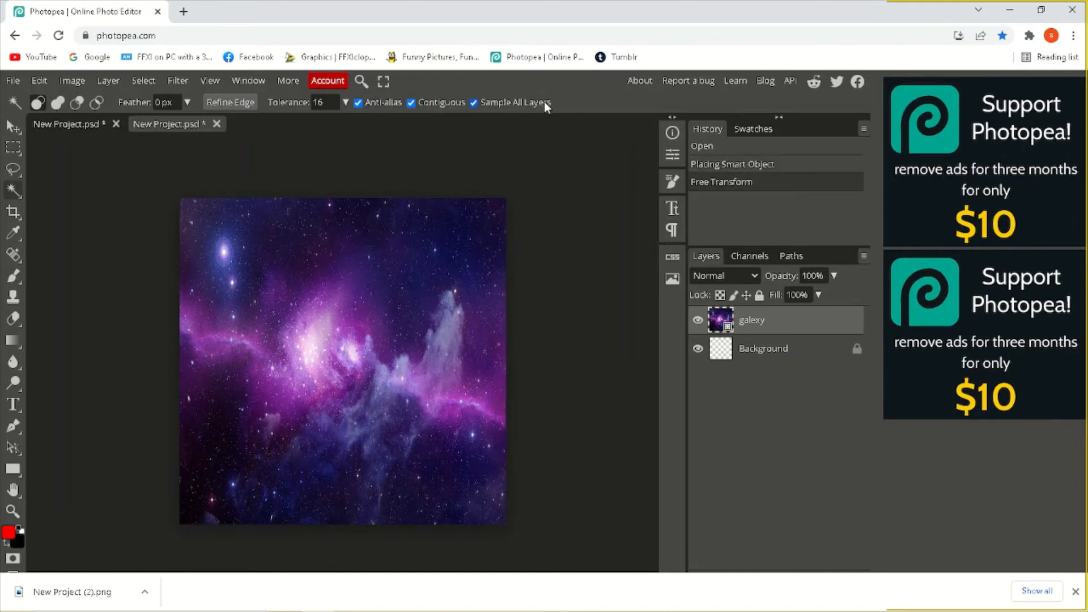
click(544, 102)
click(13, 82)
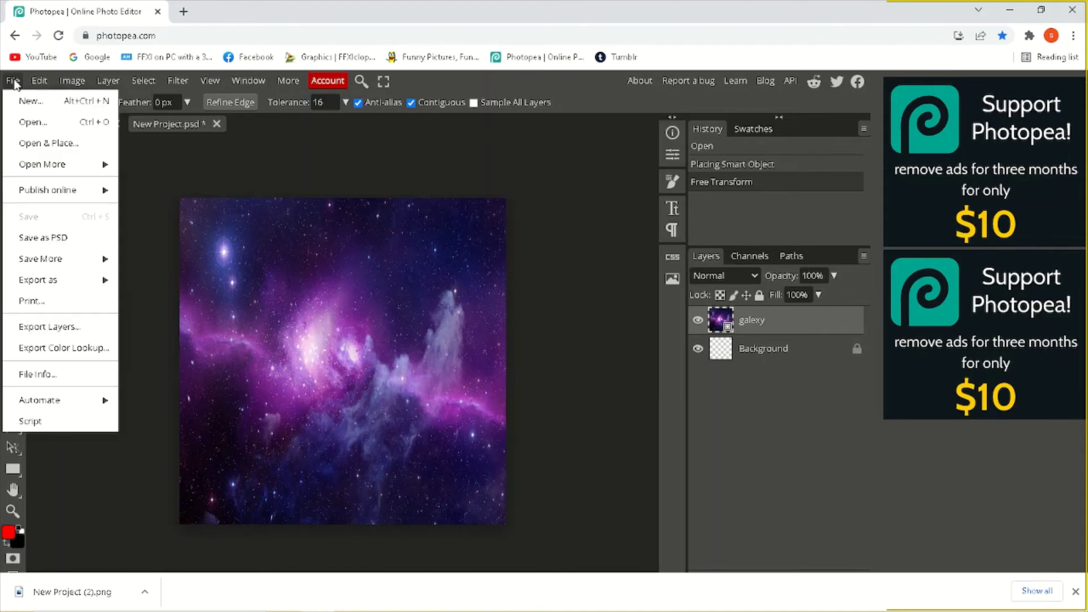
Place the exported chest PNG, shrink it, and centre it over the galaxy background.
click(12, 80)
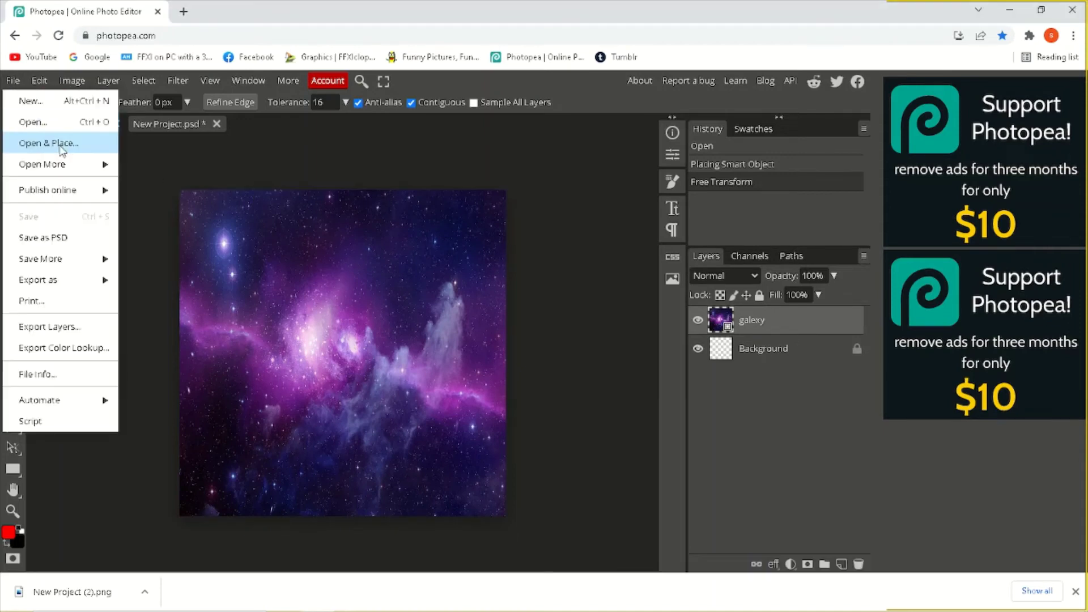
click(61, 144)
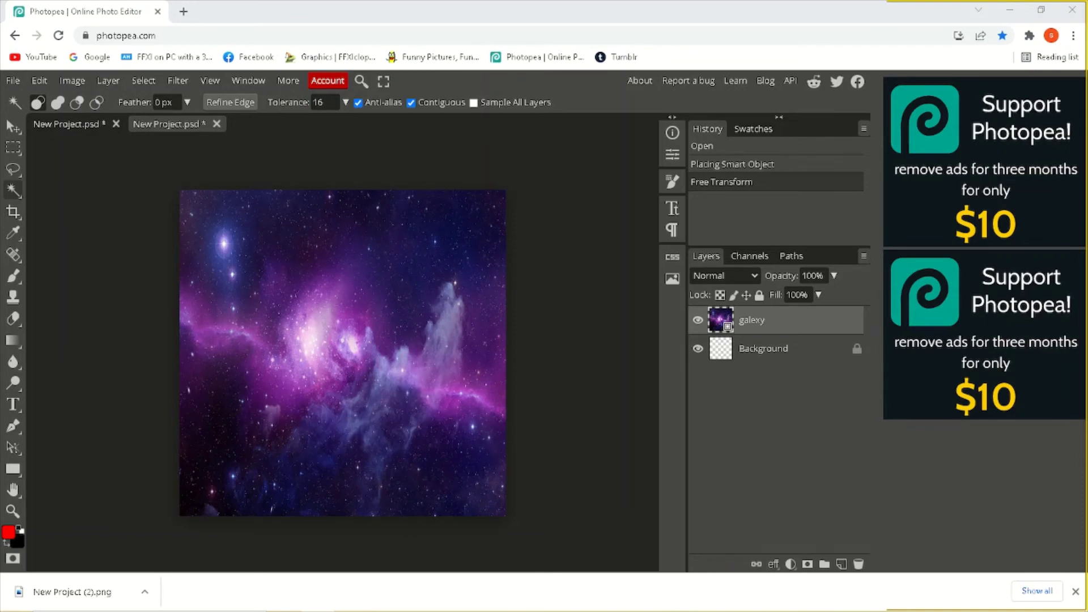
double_click(410, 307)
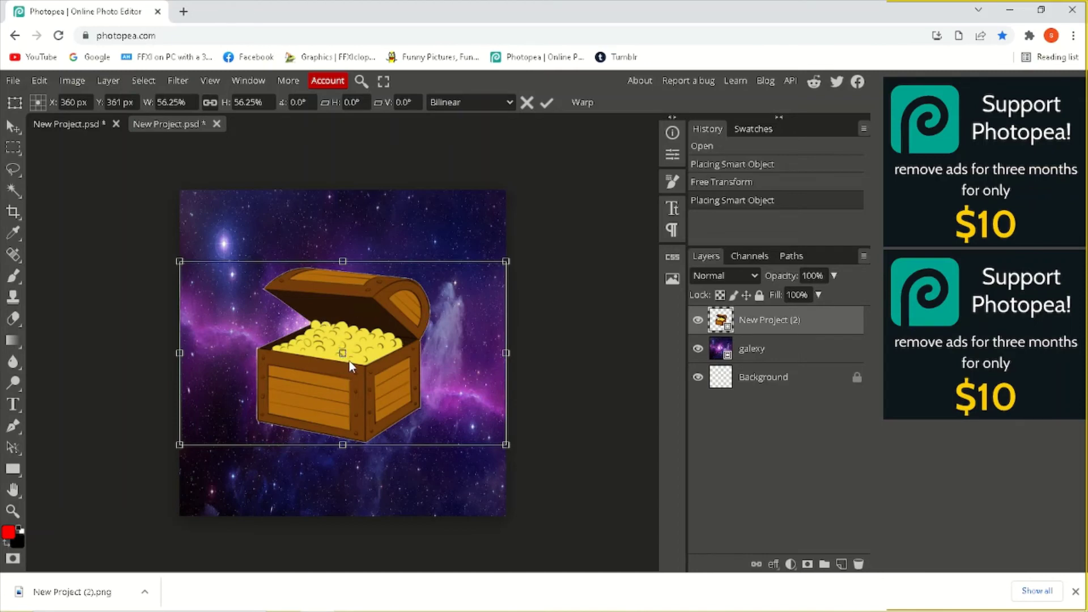
drag(505, 261, 410, 323)
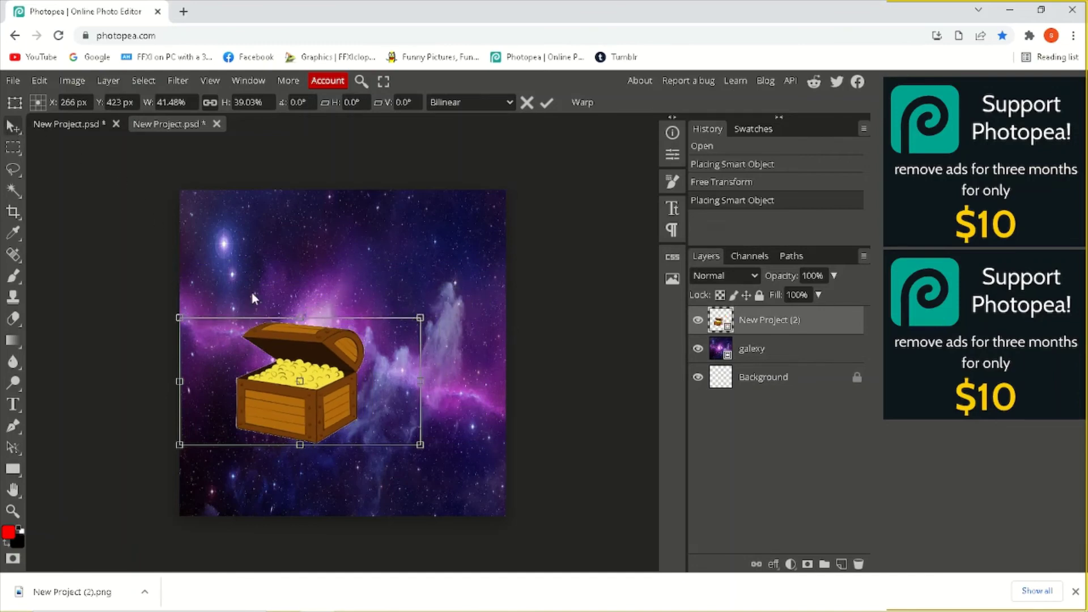
key(Return)
drag(292, 382, 350, 346)
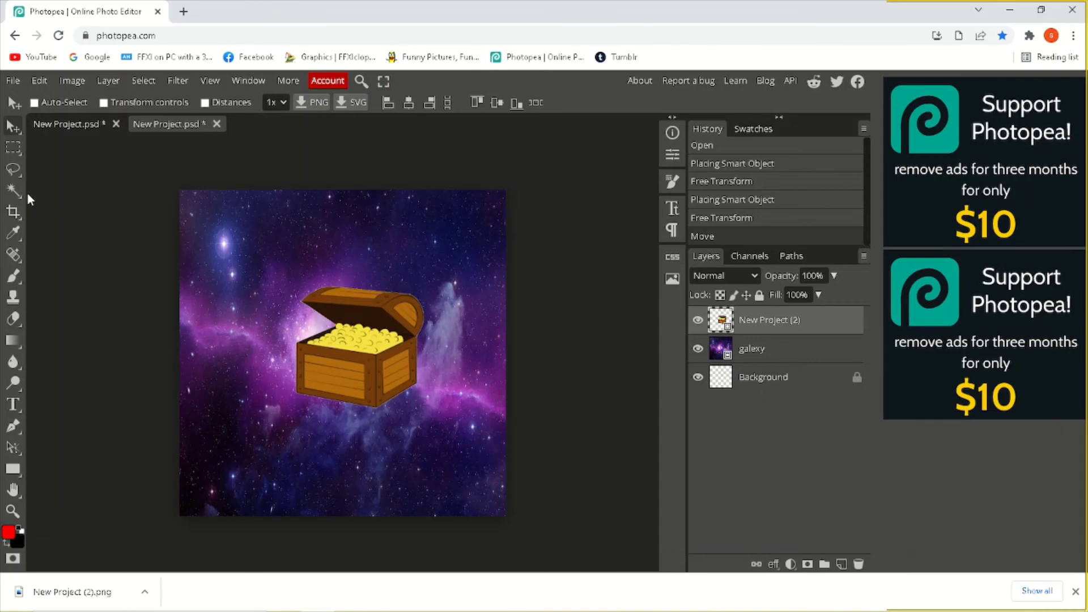
Switch to the Magic Wand and bring up the chest layer's actions without choosing any.
click(12, 198)
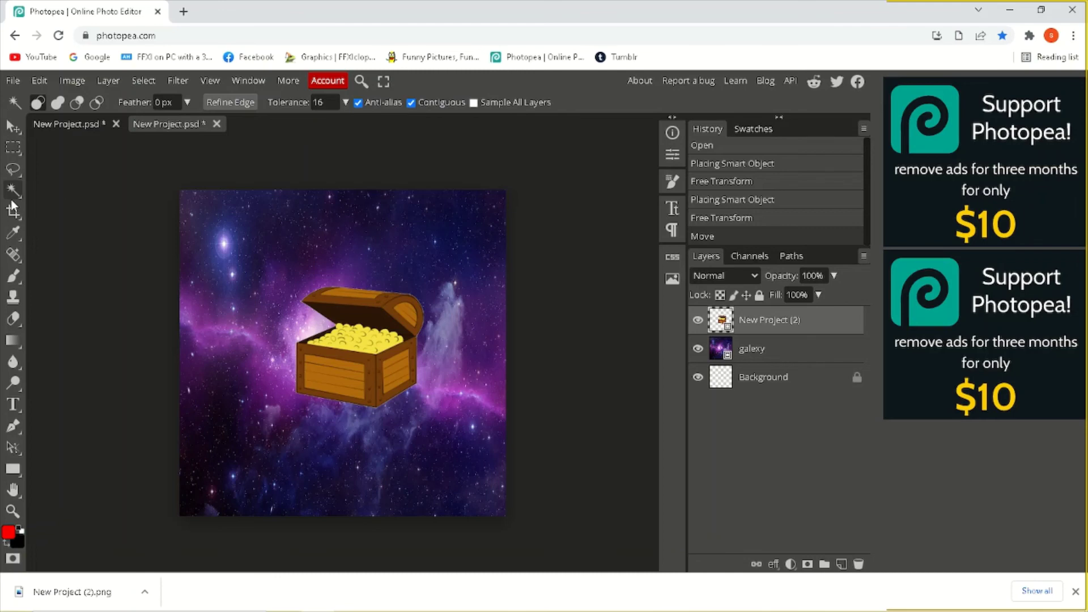
right_click(767, 321)
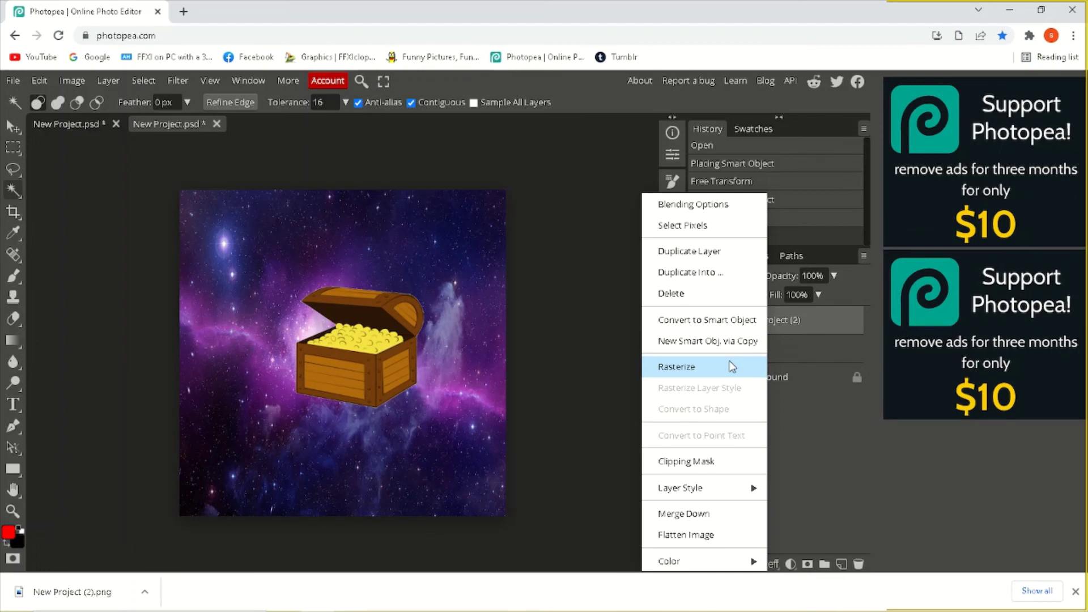
click(809, 429)
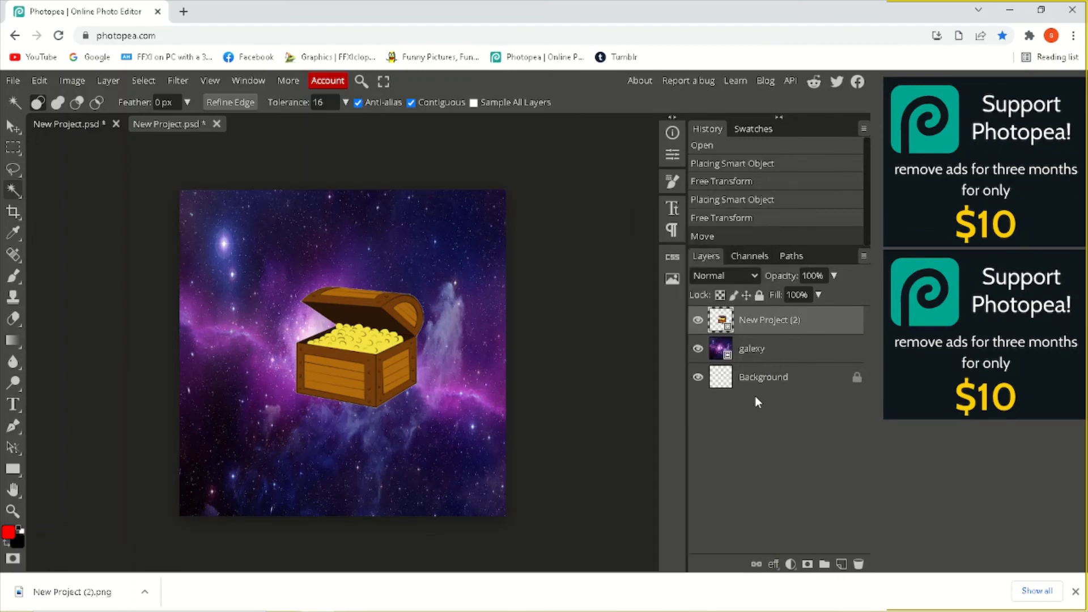
click(12, 83)
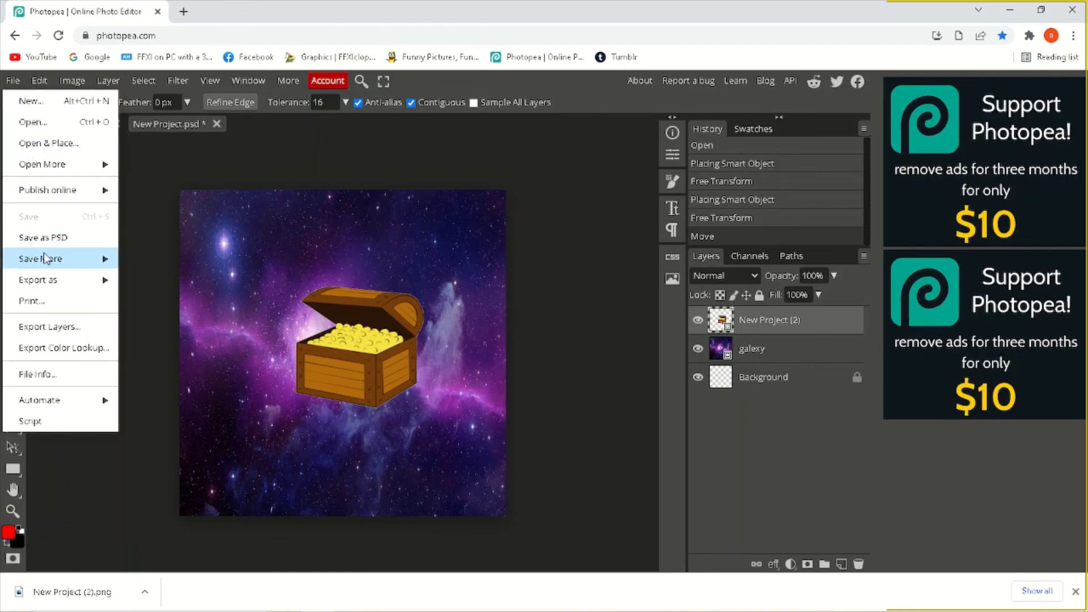
Open the PNG export settings for the 720×720 chest-on-galaxy image.
mouse_move(54, 280)
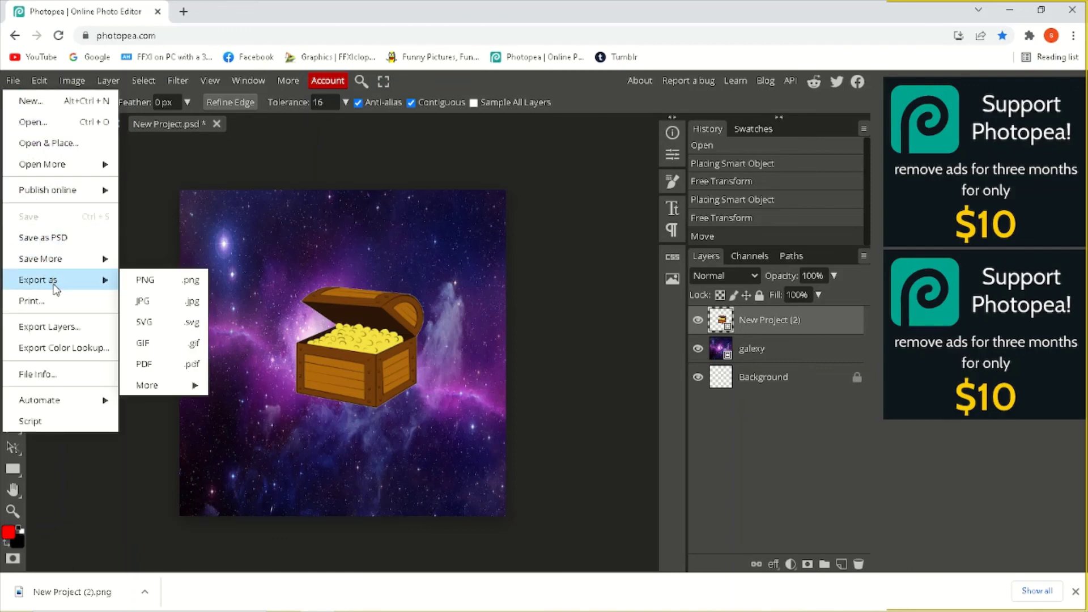
click(162, 278)
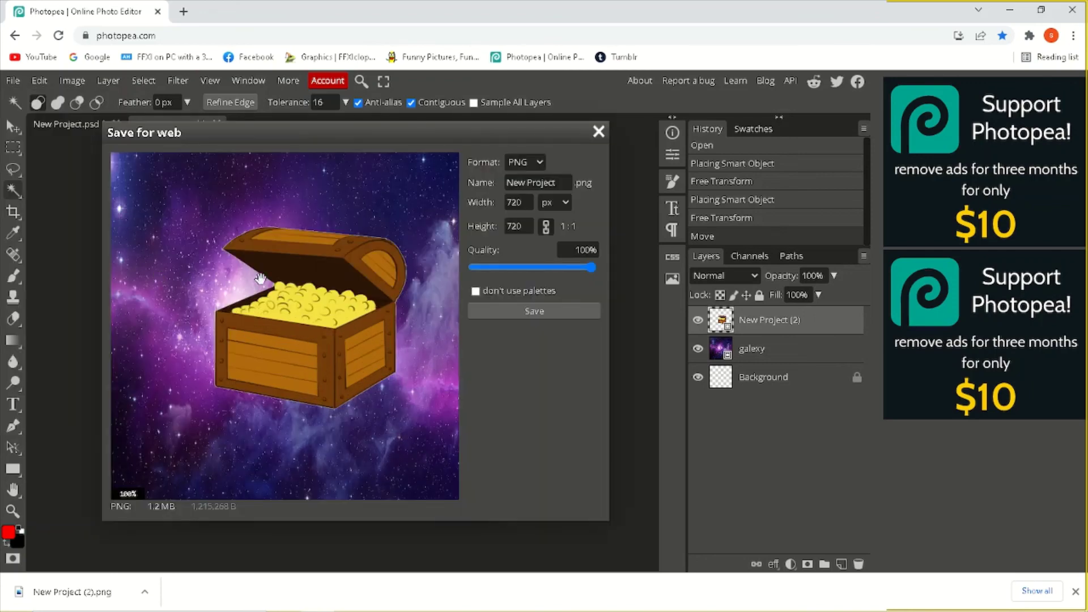